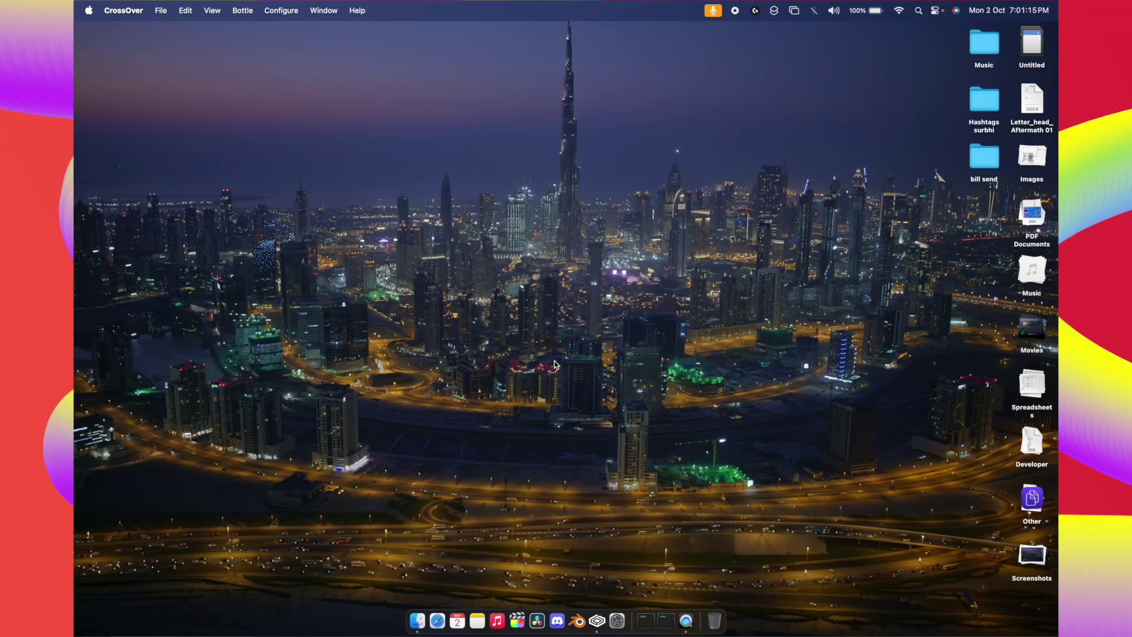
Launch CrossOver and create a new Windows 10 bottle named CS2
left_click(597, 620)
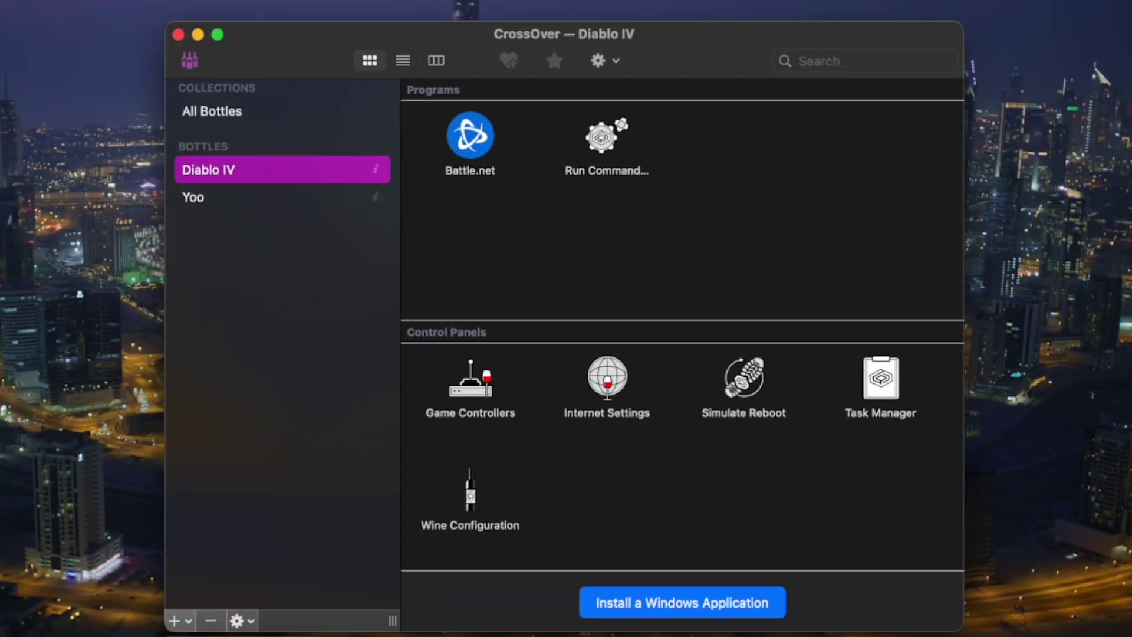
key("super+n")
left_click(621, 299)
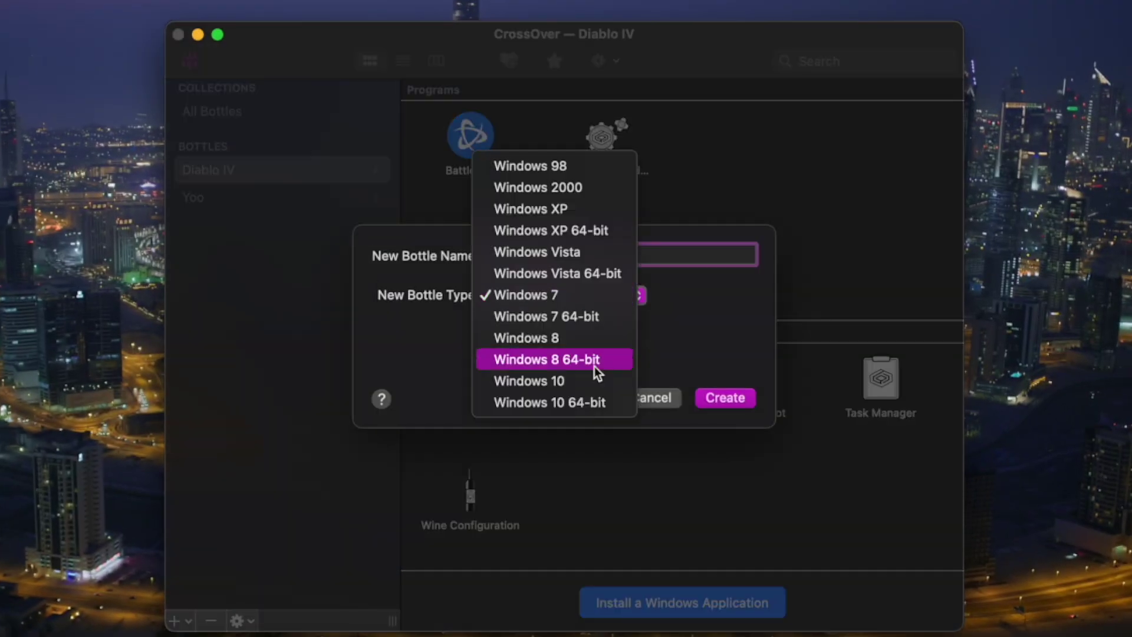
left_click(572, 382)
type("S2")
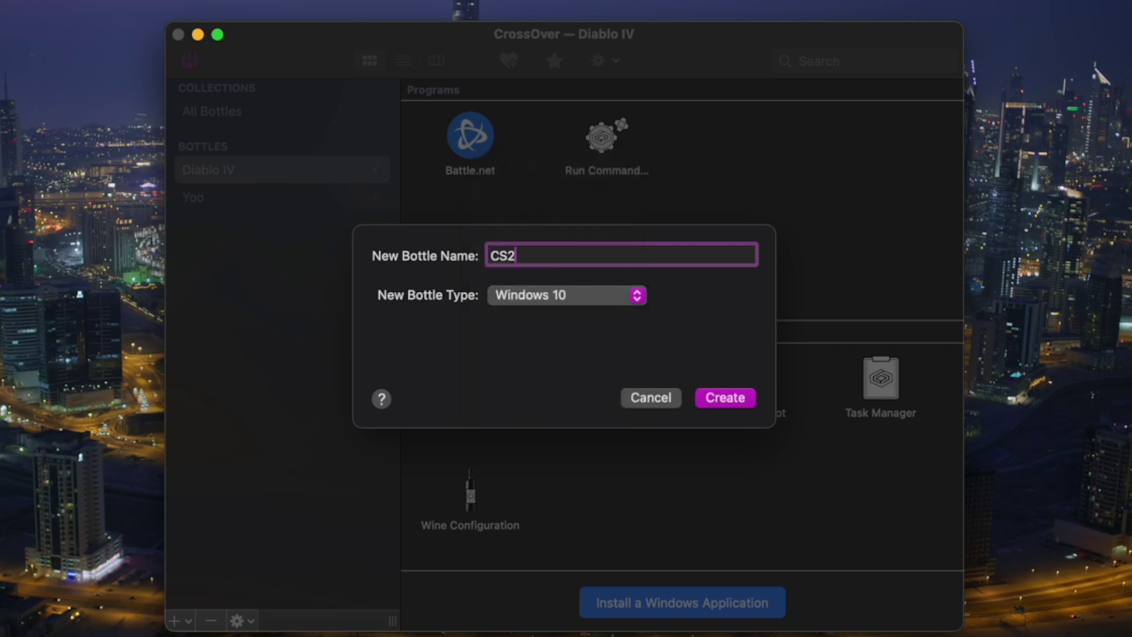
left_click(738, 400)
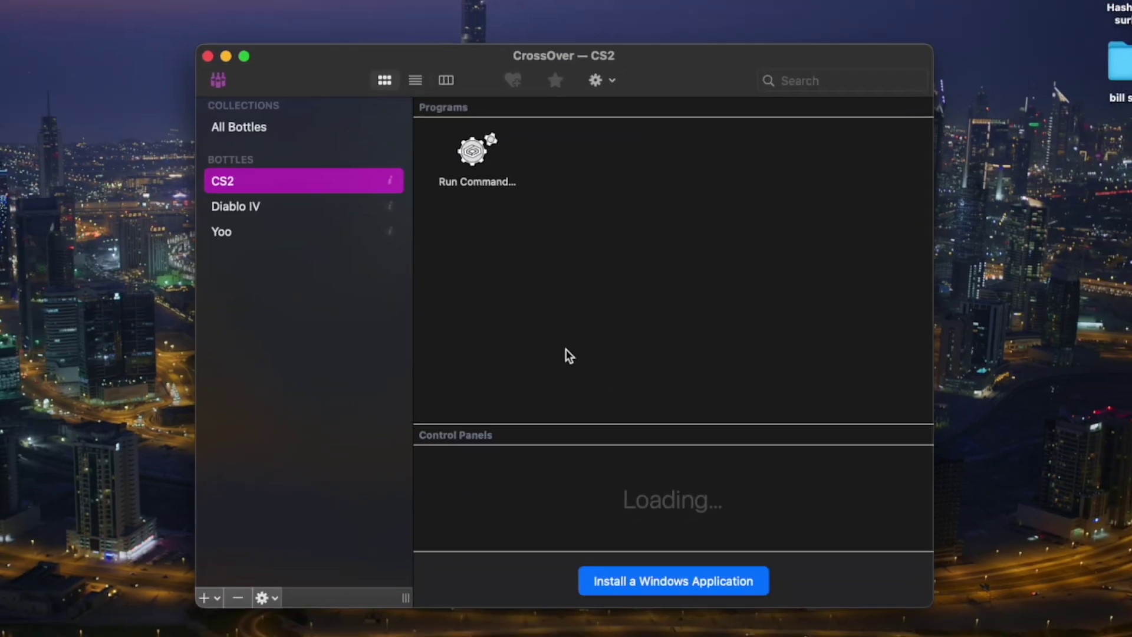
Search the CrossOver installer for 'steam' and install Steam into the CS2 bottle
left_click(641, 572)
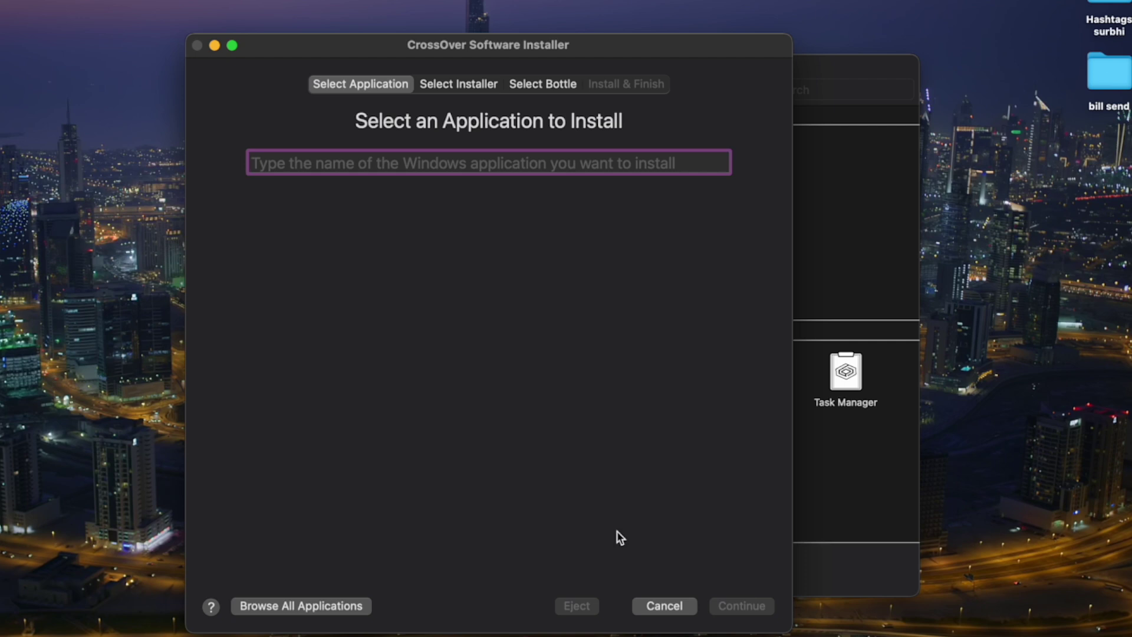
type("steam")
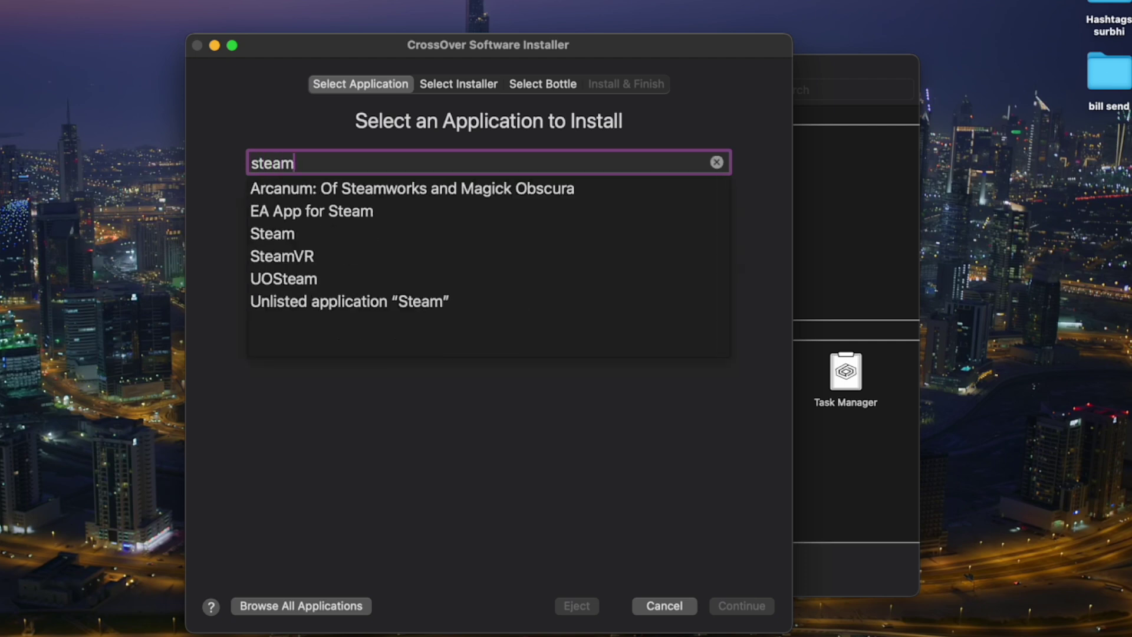
left_click(741, 606)
left_click(740, 607)
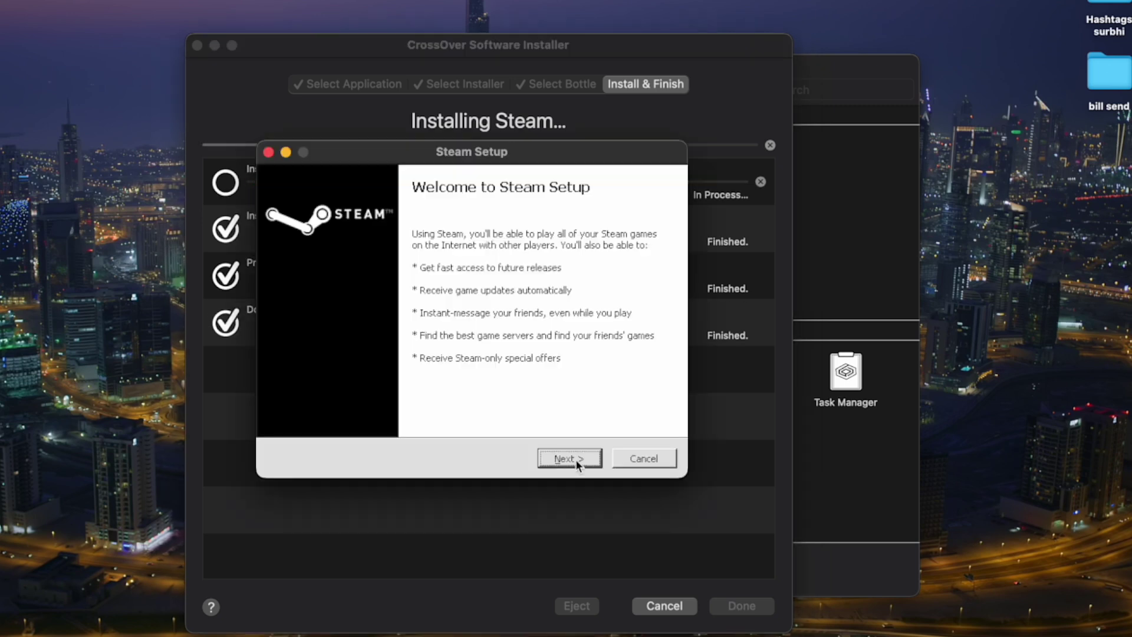
Complete Steam Setup with the default language and destination folder
left_click(575, 458)
left_click(575, 459)
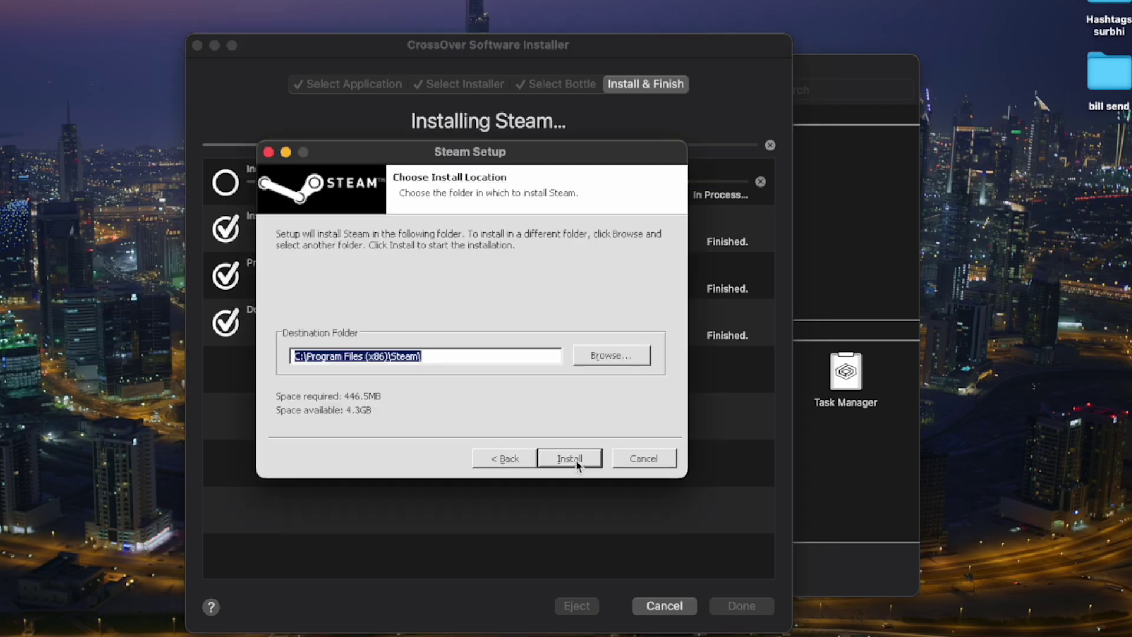
left_click(575, 459)
left_click(740, 605)
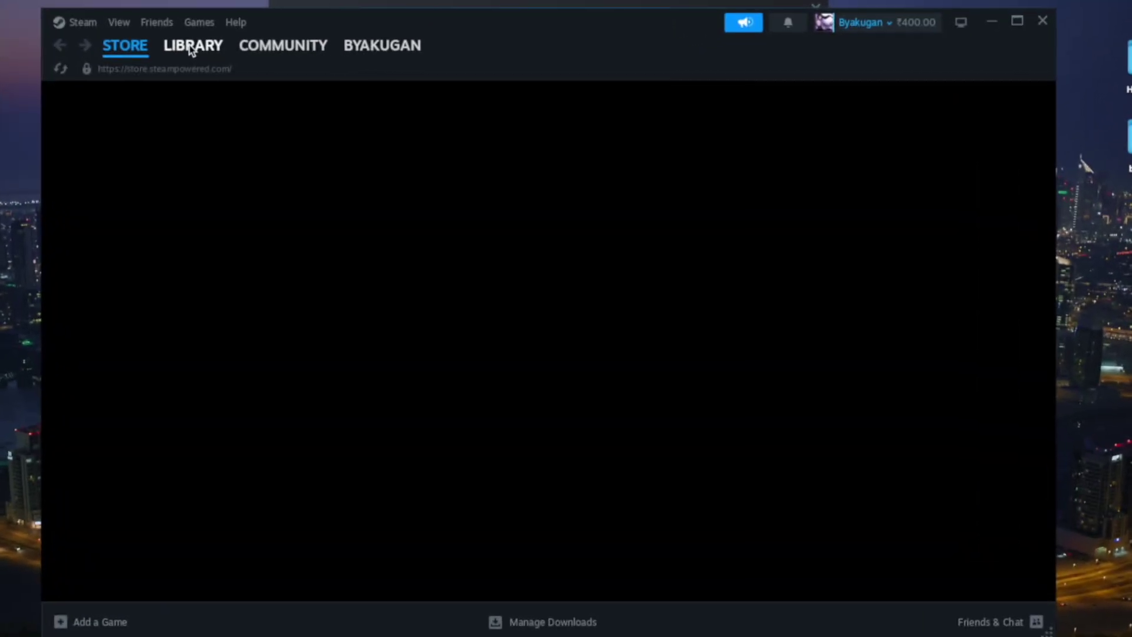
Open Counter-Strike 2's page in the Steam library, then close the Steam window
left_click(189, 47)
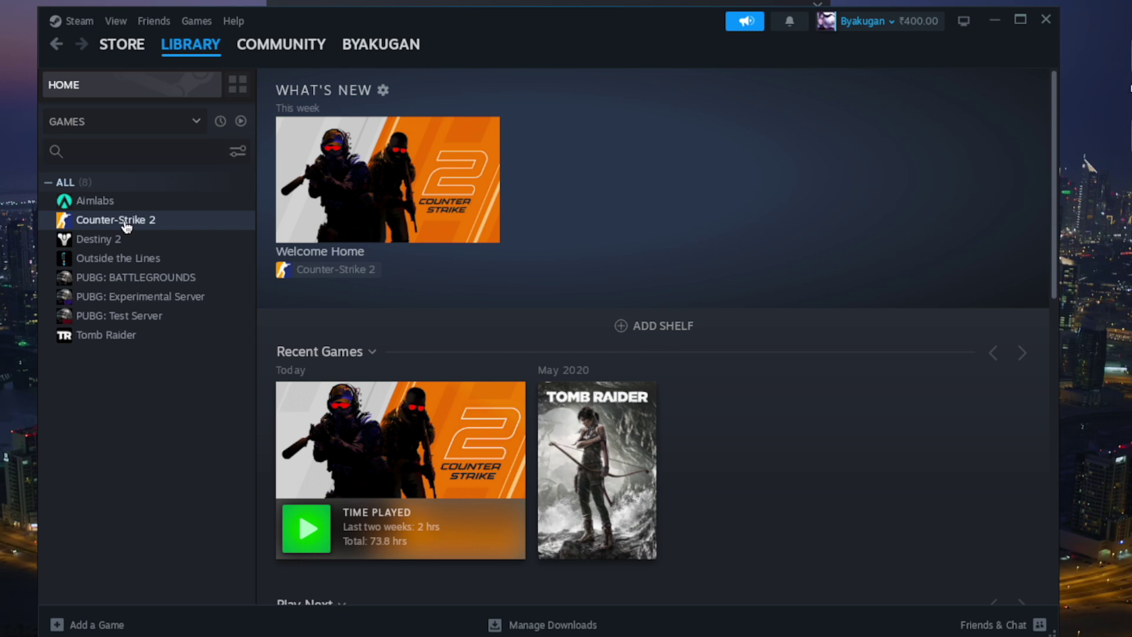
left_click(125, 223)
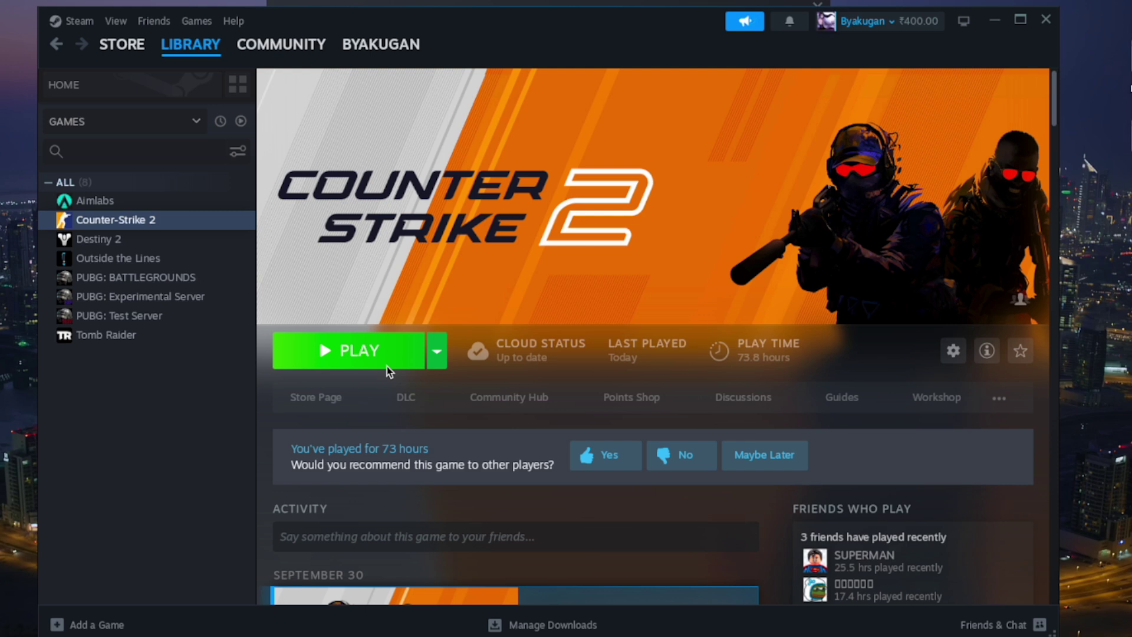
left_click(1039, 27)
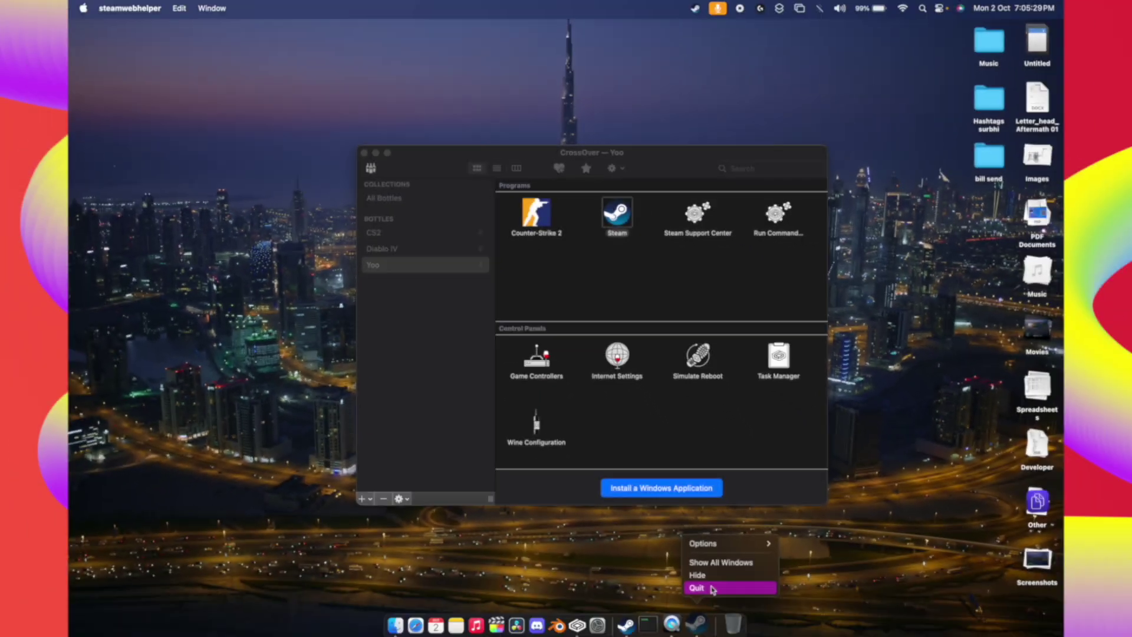
Quit Steam and search the CrossOver installer for DXVK
left_click(712, 587)
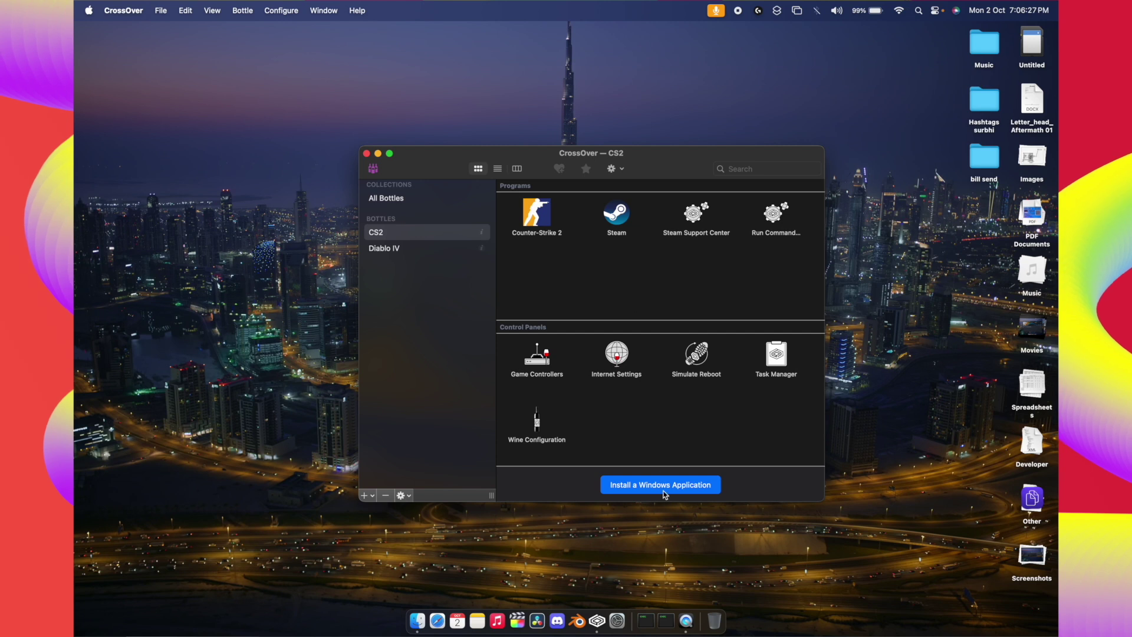
left_click(663, 482)
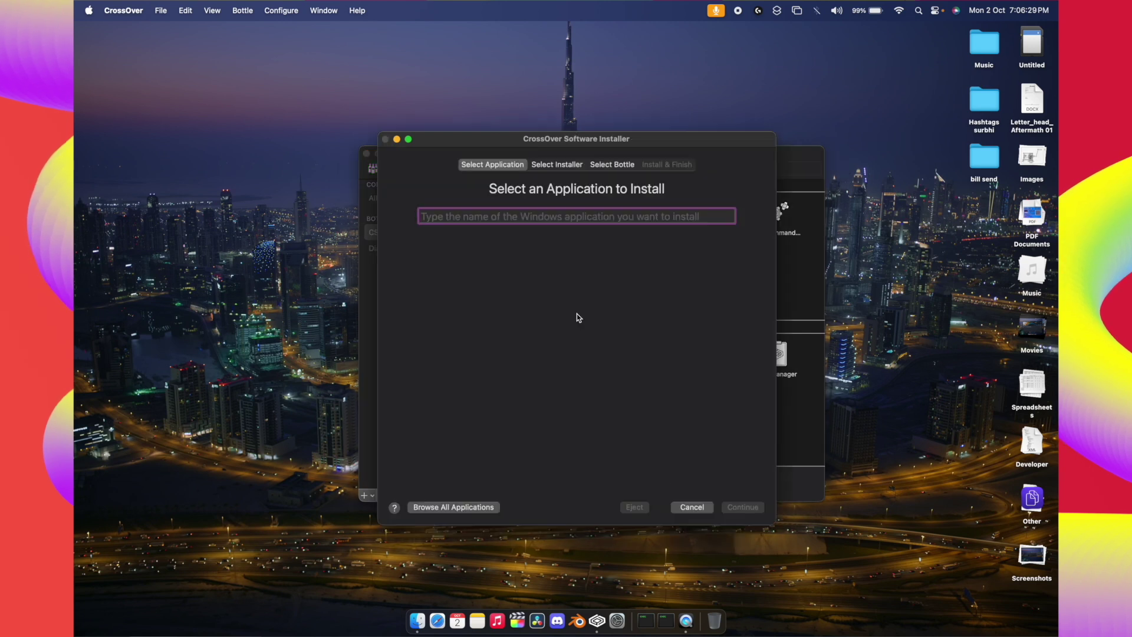
type("DXV")
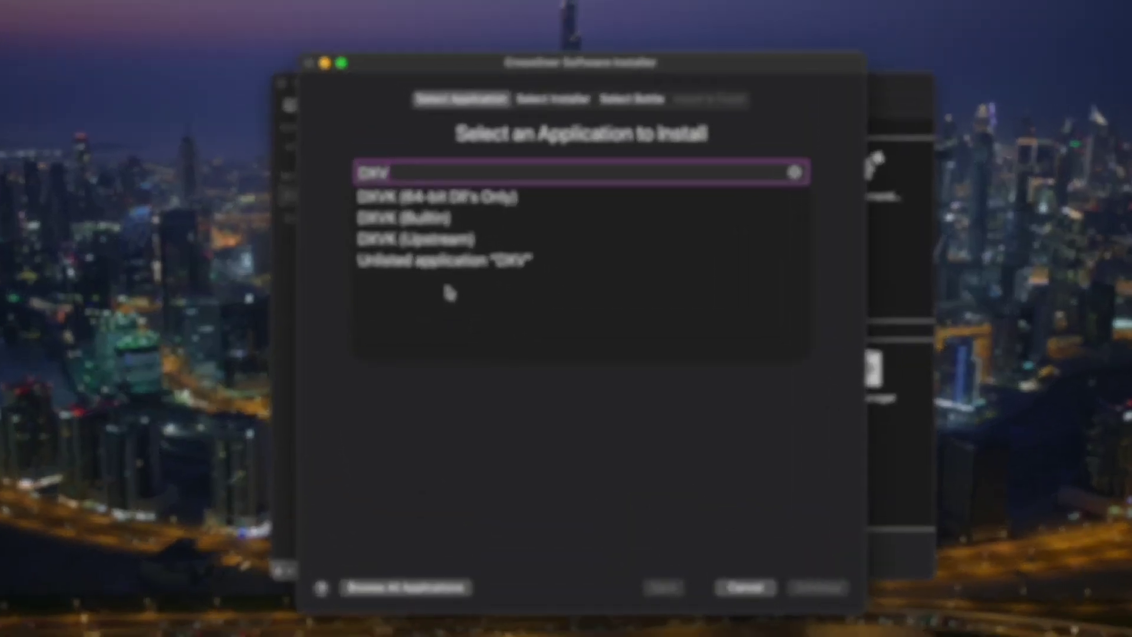
Compare the DXVK (Builtin) and DXVK (Upstream) details, then close the installer
left_click(448, 248)
left_click(444, 264)
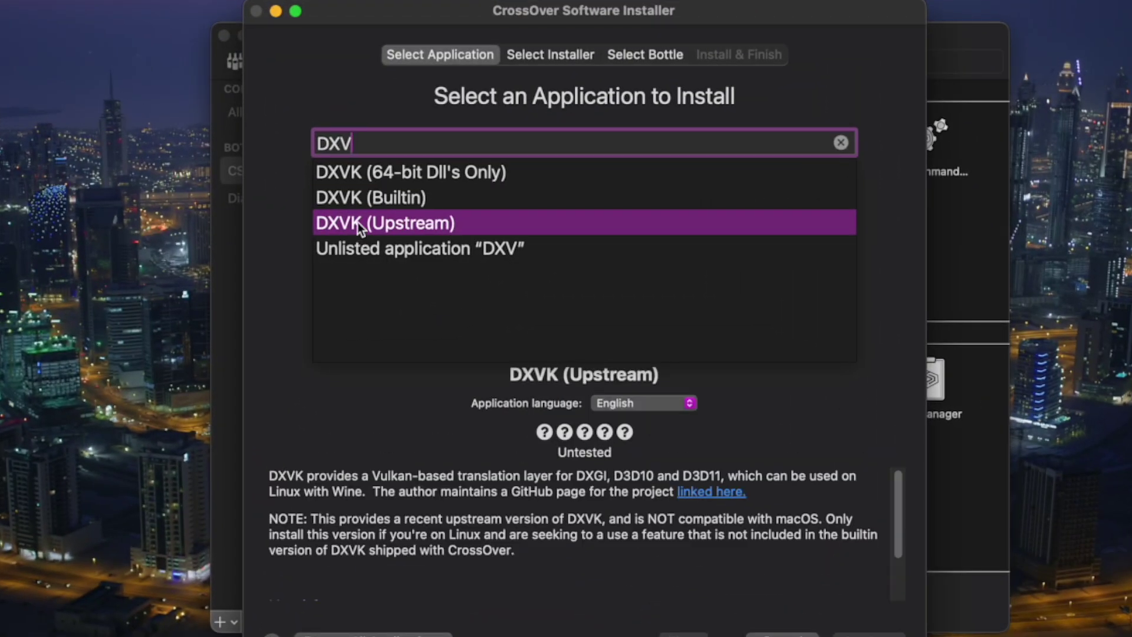
left_click(347, 199)
left_click(363, 226)
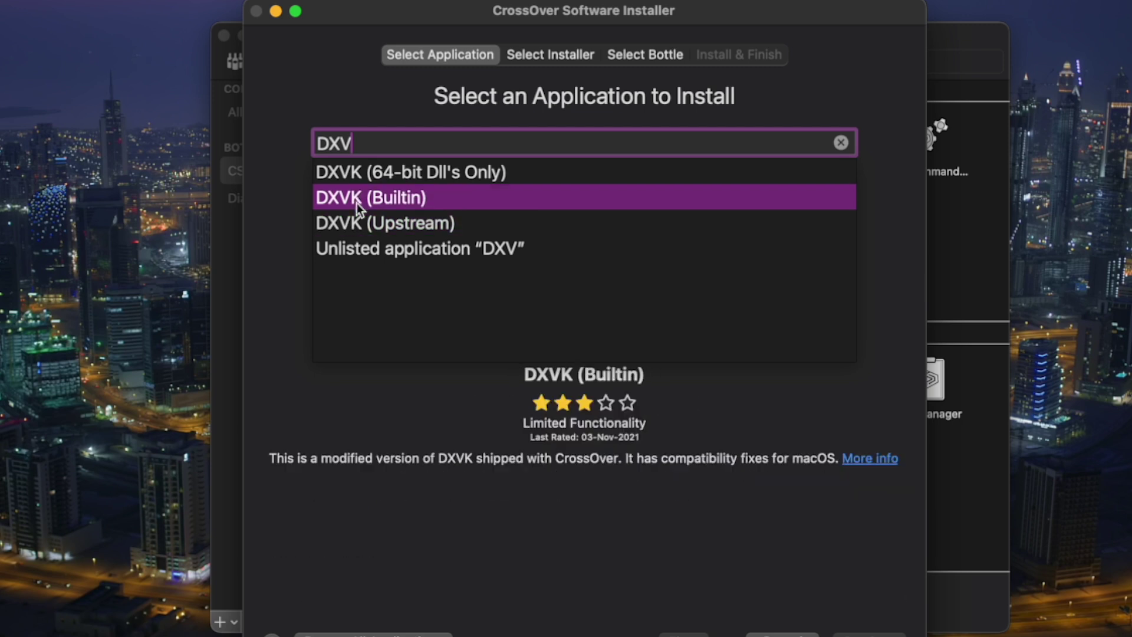
key("Escape")
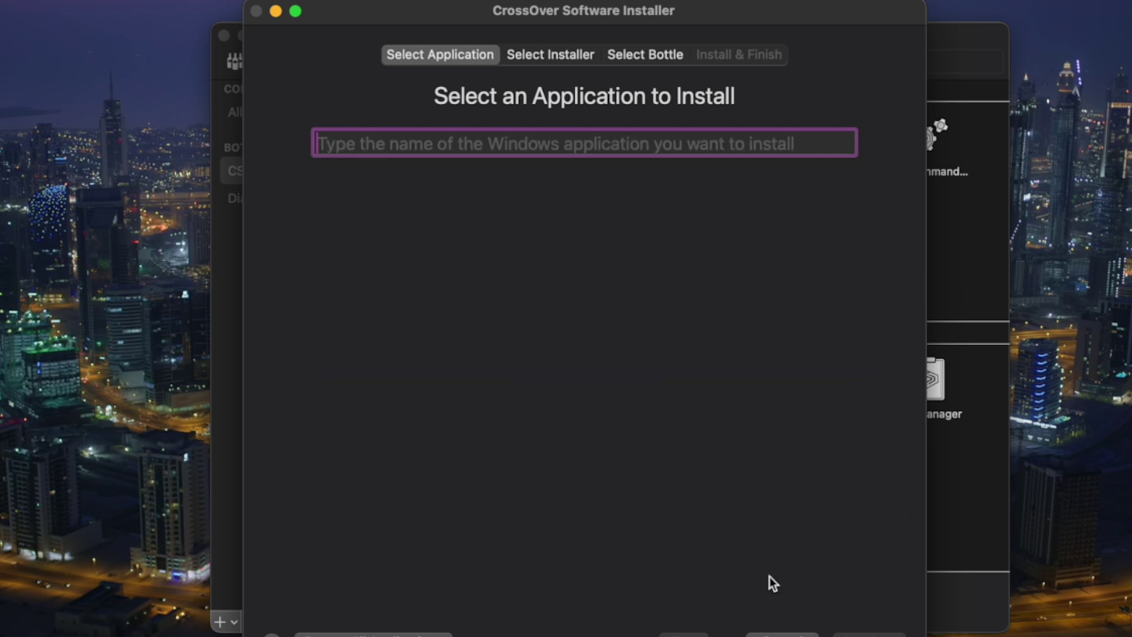
left_click(776, 626)
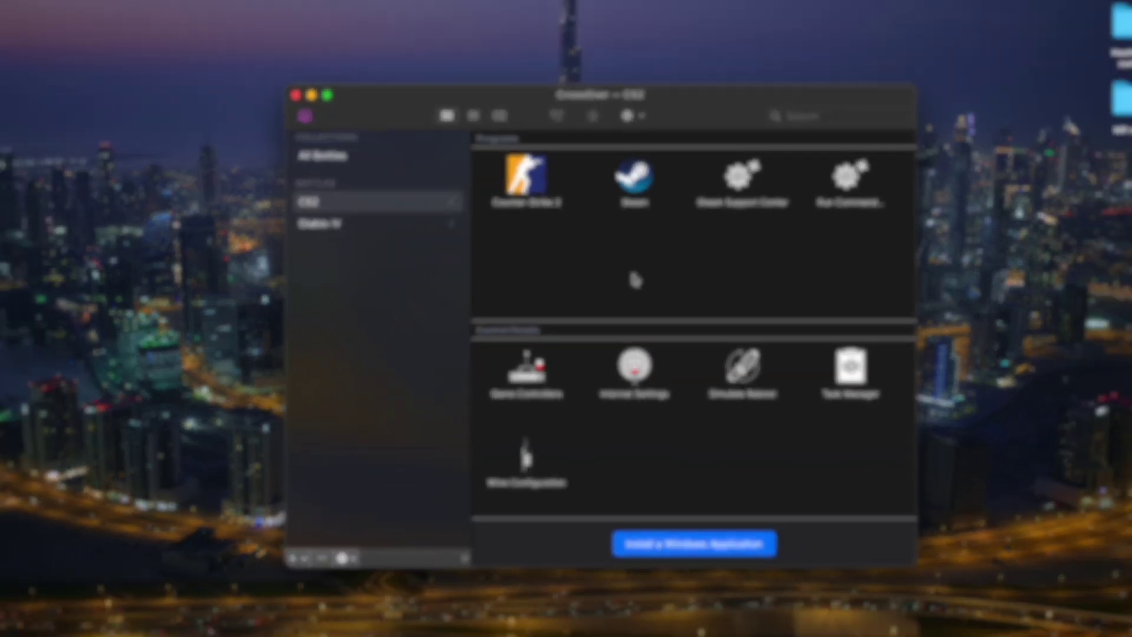
Launch Steam from the CS2 bottle and open Counter-Strike 2's Properties
left_click(630, 185)
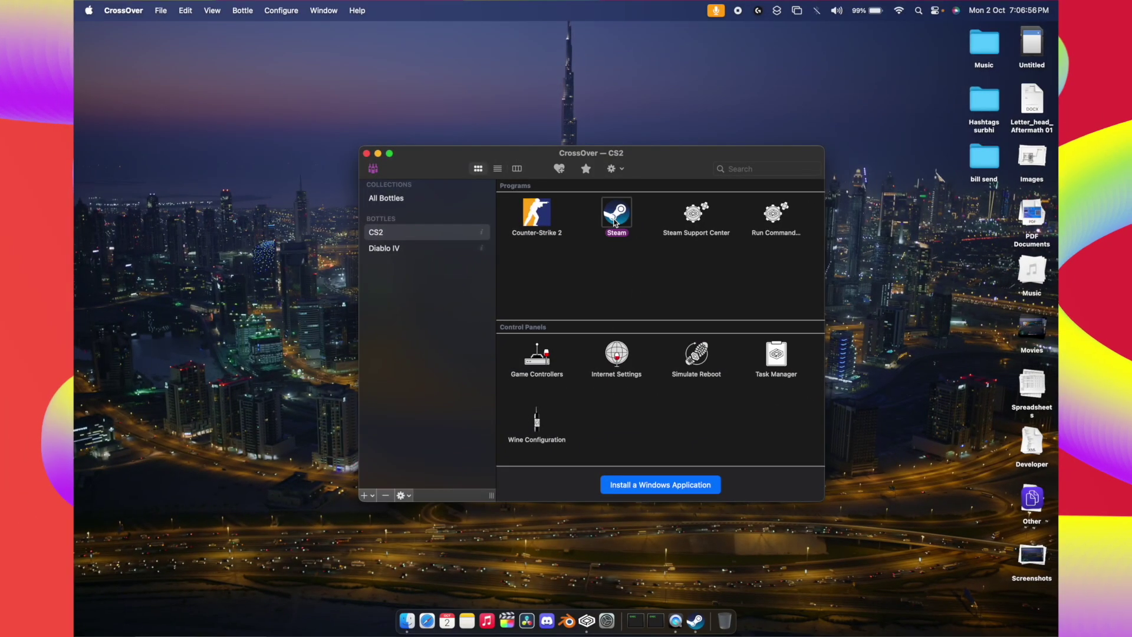
double_click(614, 222)
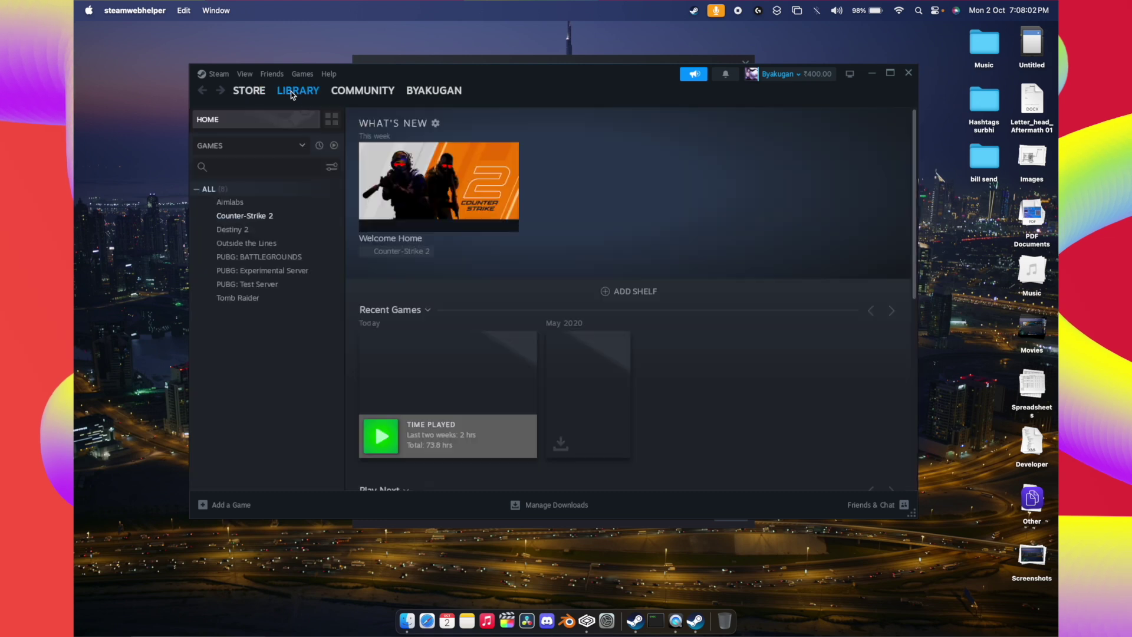
right_click(234, 217)
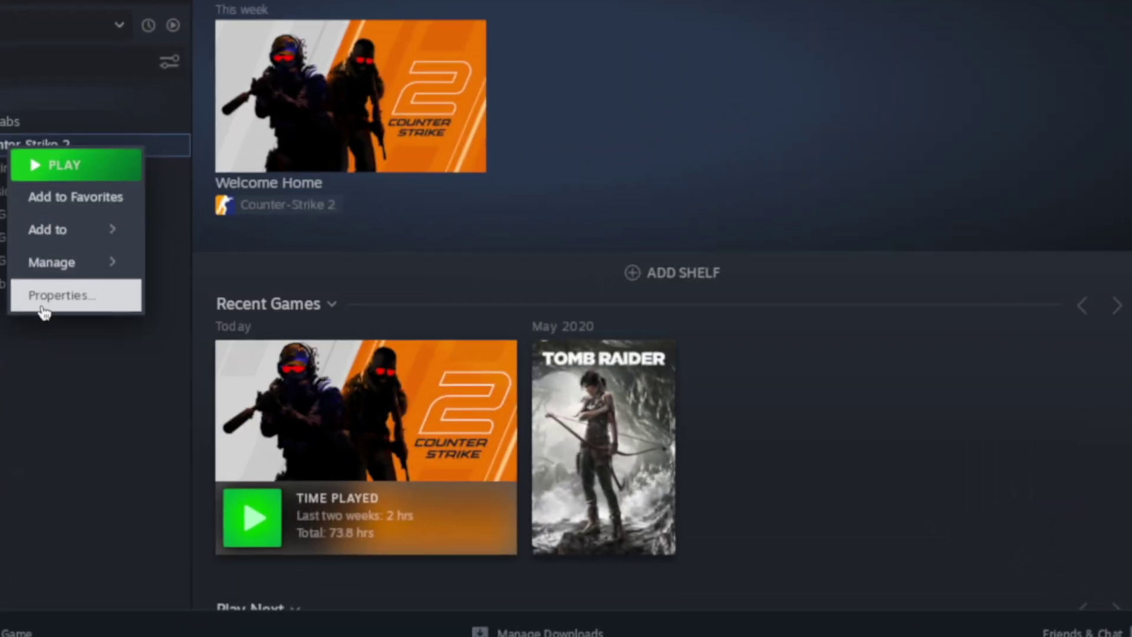
left_click(258, 315)
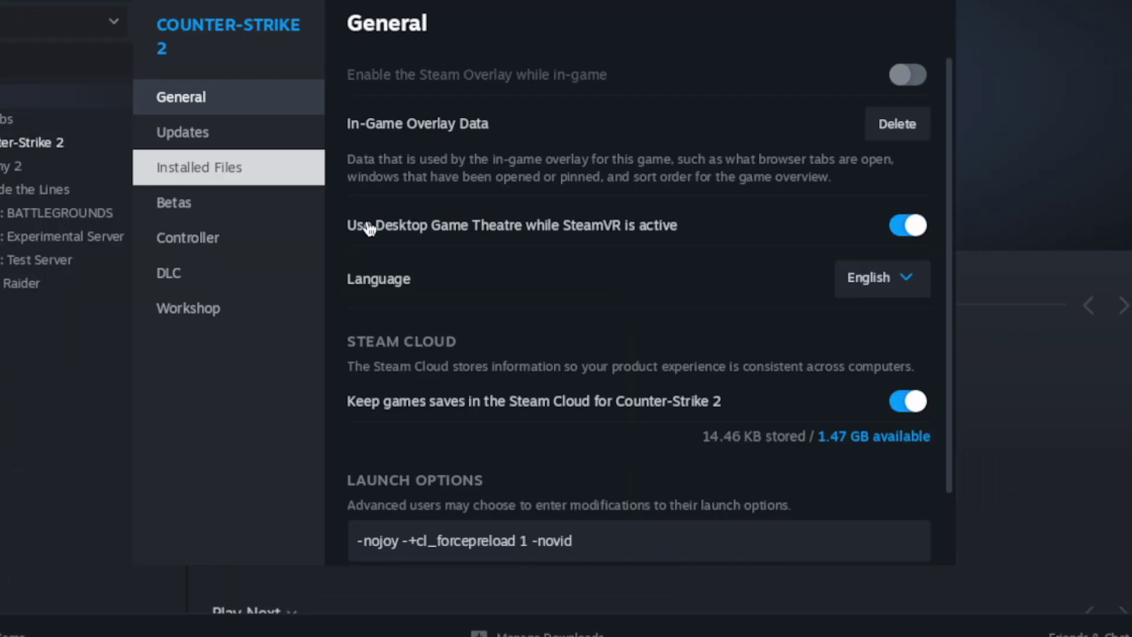
Confirm launch options '-nojoy -+cl_forcepreload 1 -novid', then start Counter-Strike 2
scroll(593, 341, "down", 2)
left_click_drag(576, 466, 364, 469)
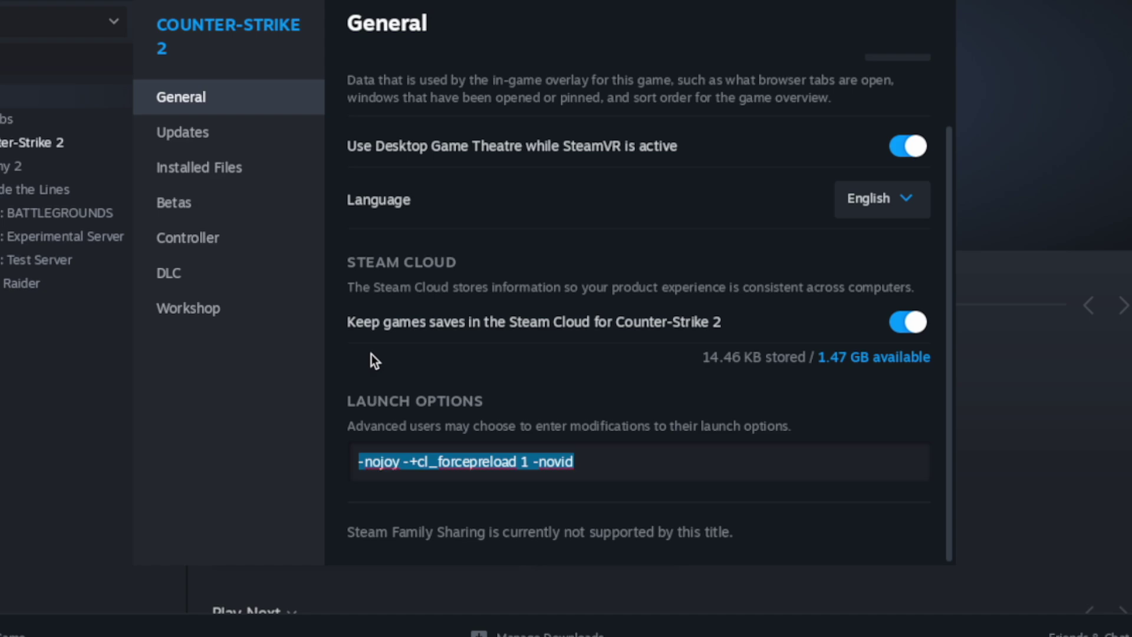
left_click(20, 153)
left_click(344, 314)
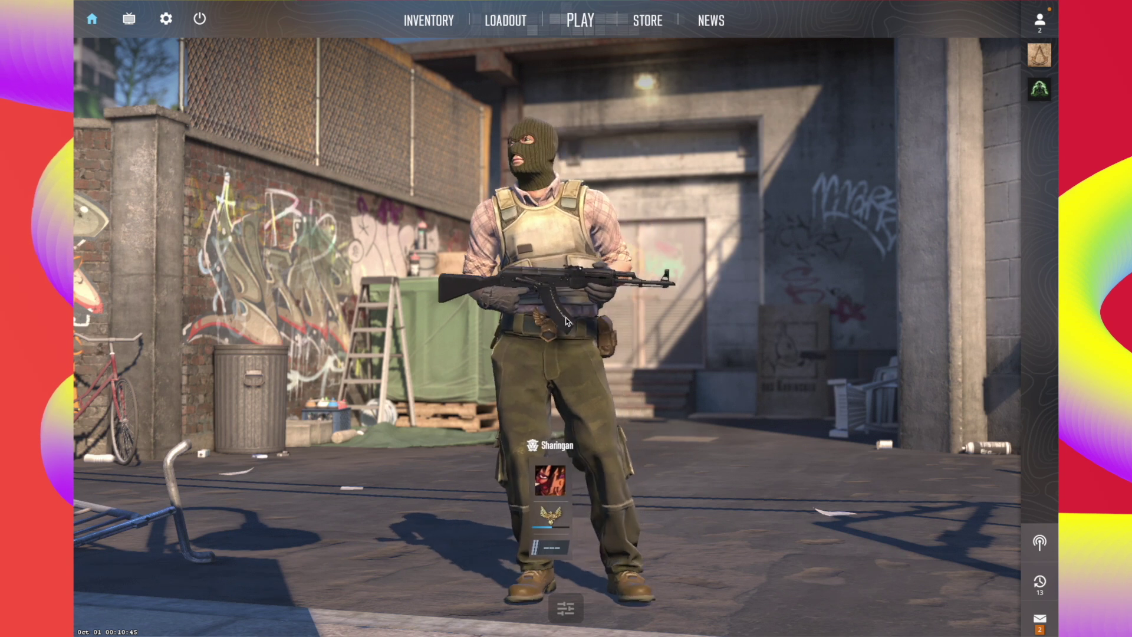
Review the Video and Game settings so Enable Developer Console is Yes, then go home
left_click(167, 22)
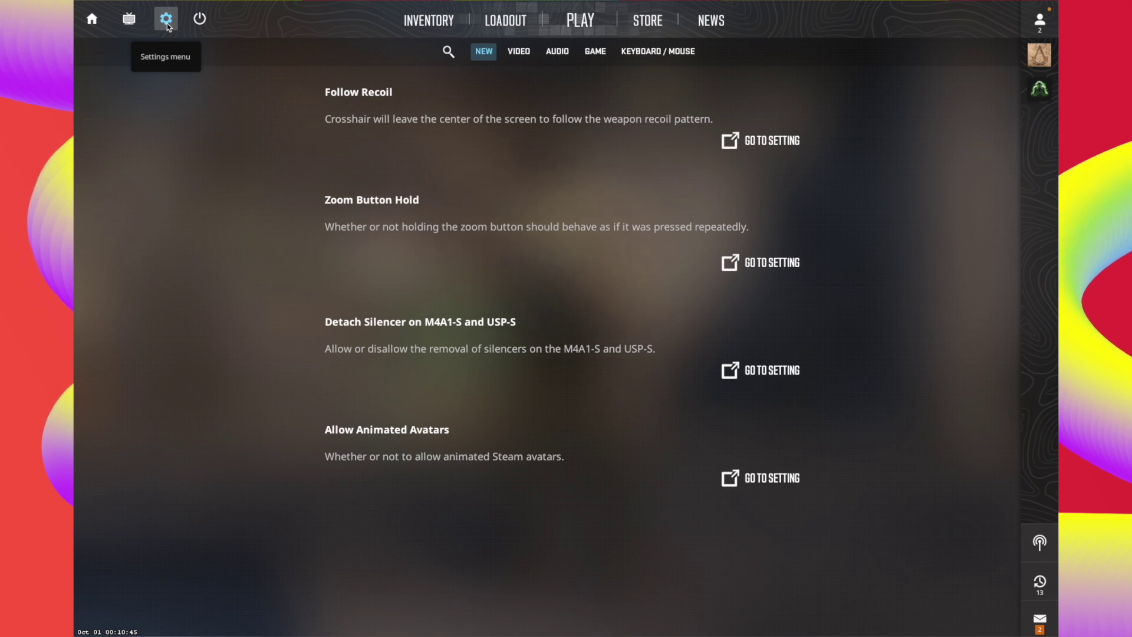
left_click(521, 52)
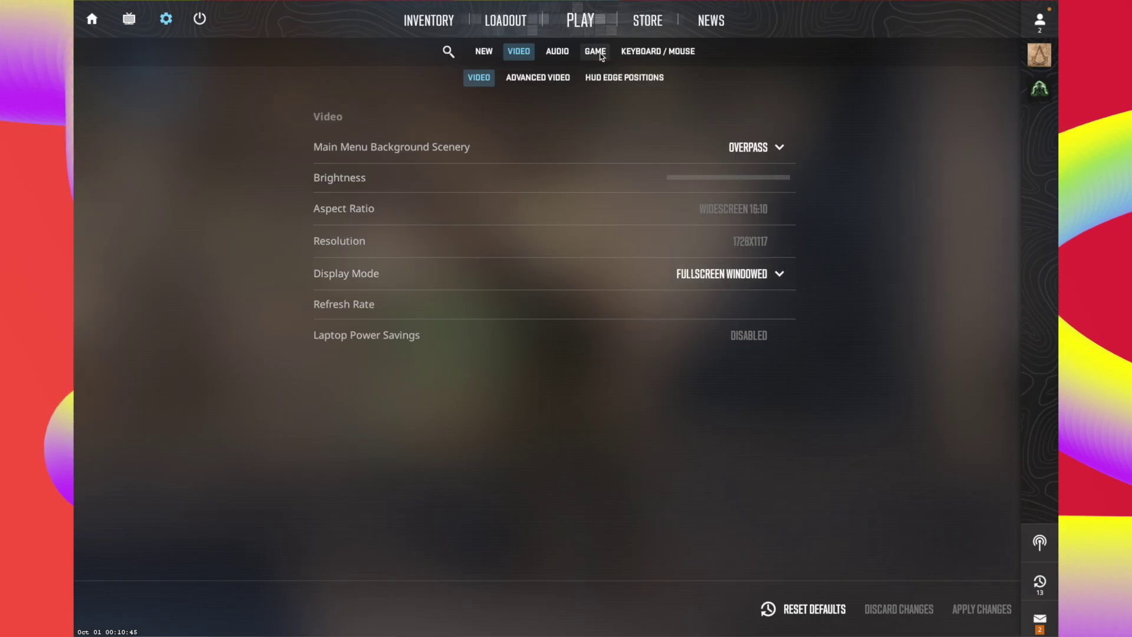
left_click(595, 52)
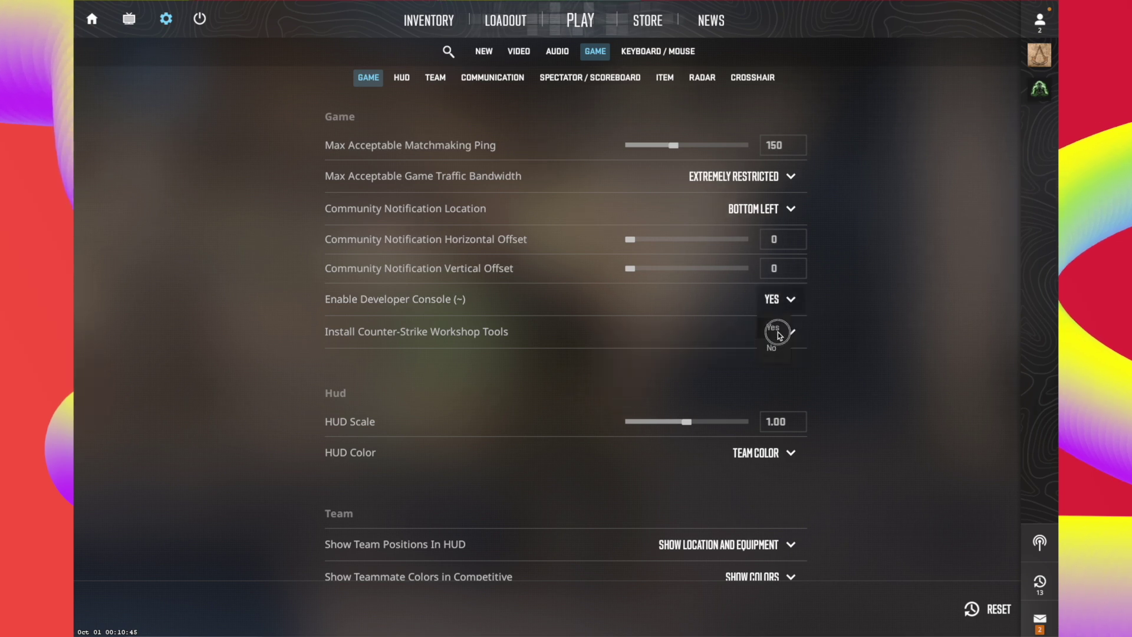
left_click(90, 21)
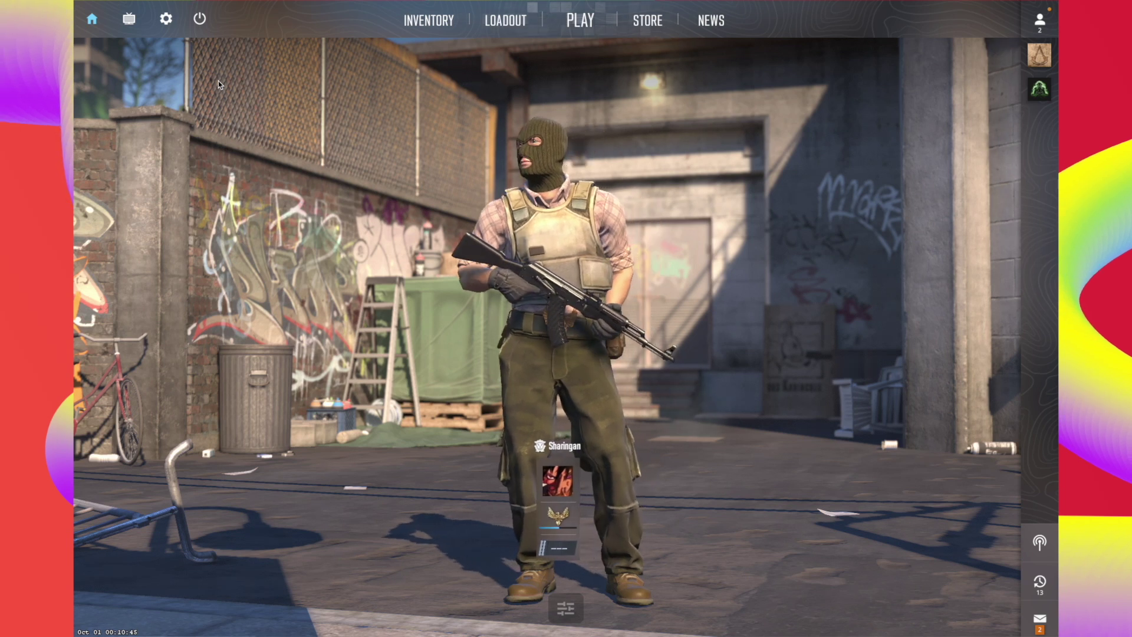
Run 'fps_max 70' in the developer console, then open the Play page
key("grave")
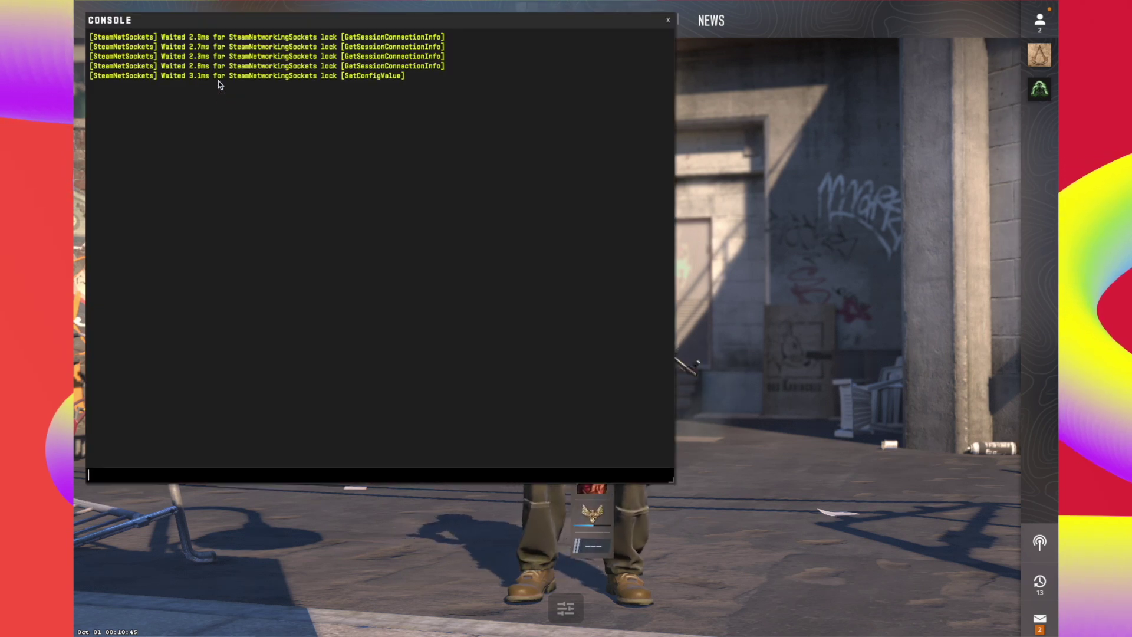
type("fps")
key("Tab")
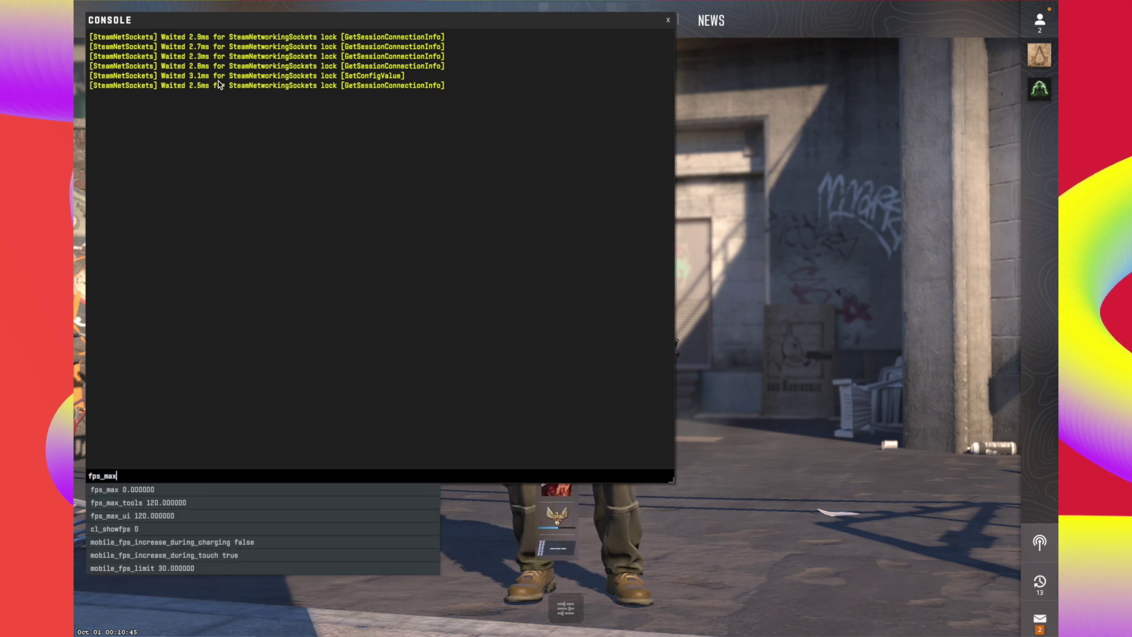
type("70")
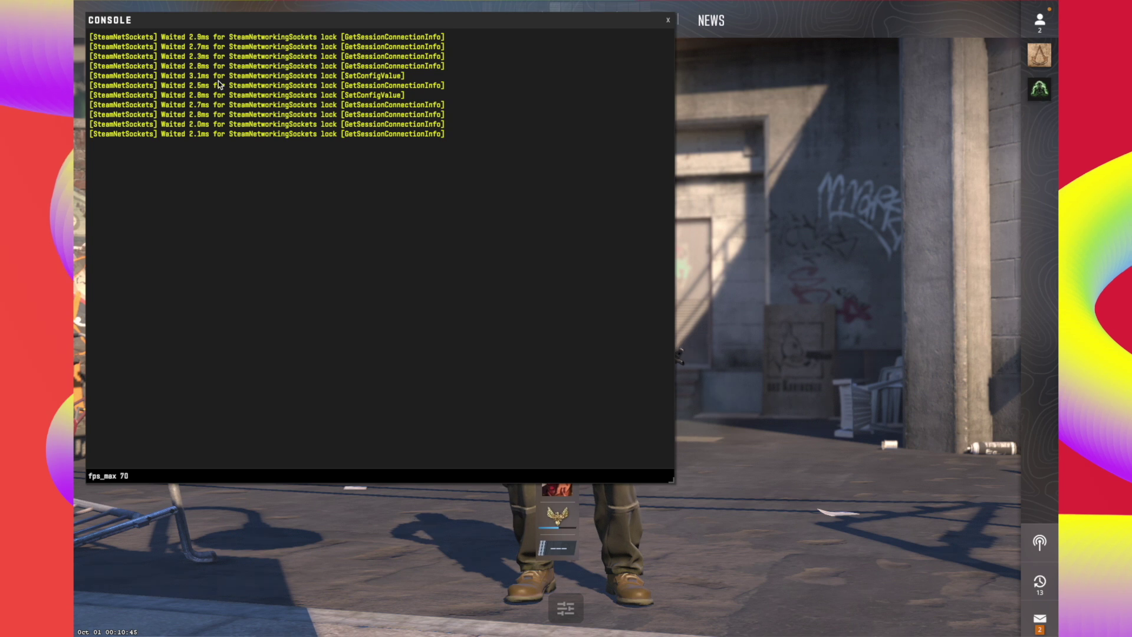
key("Return")
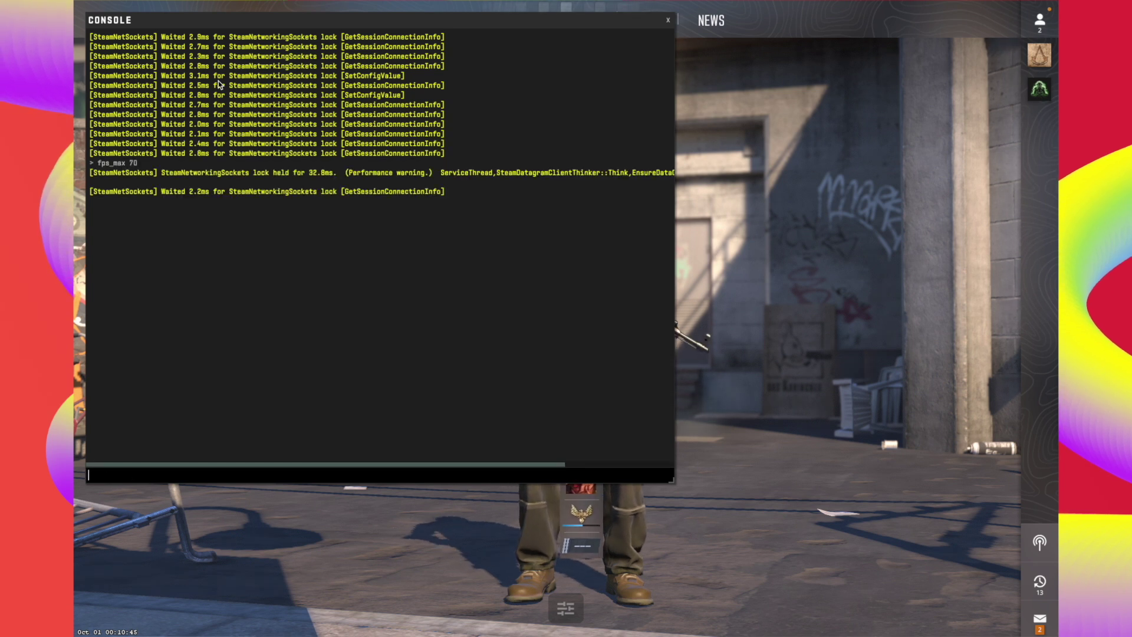
key("grave")
left_click(565, 23)
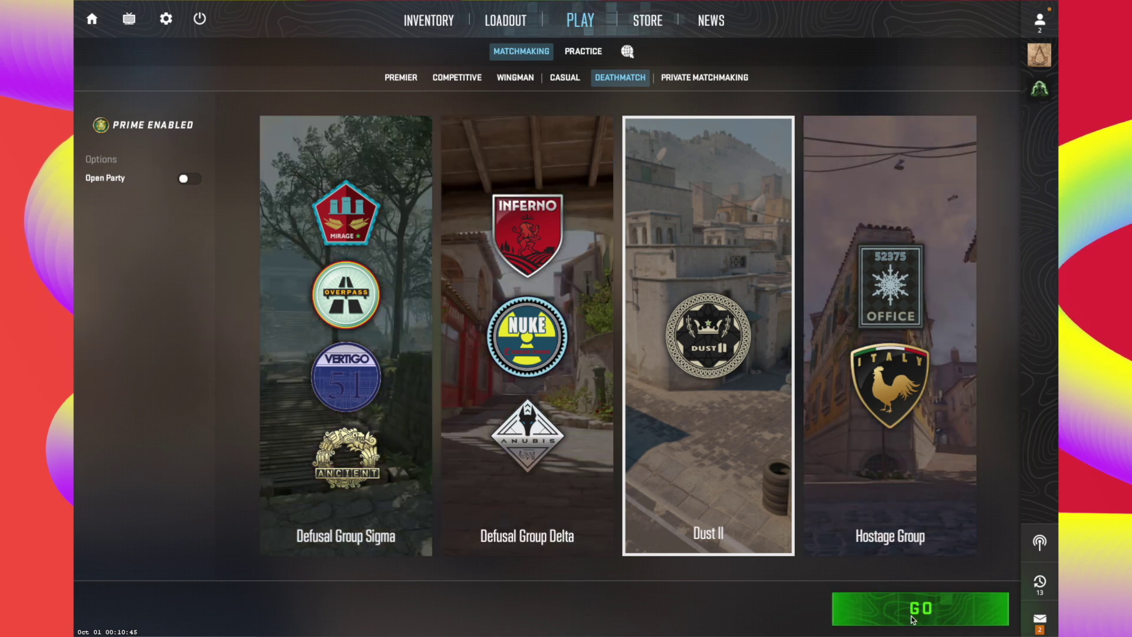
Start the Deathmatch search on Dust II and raise the volume
left_click(912, 613)
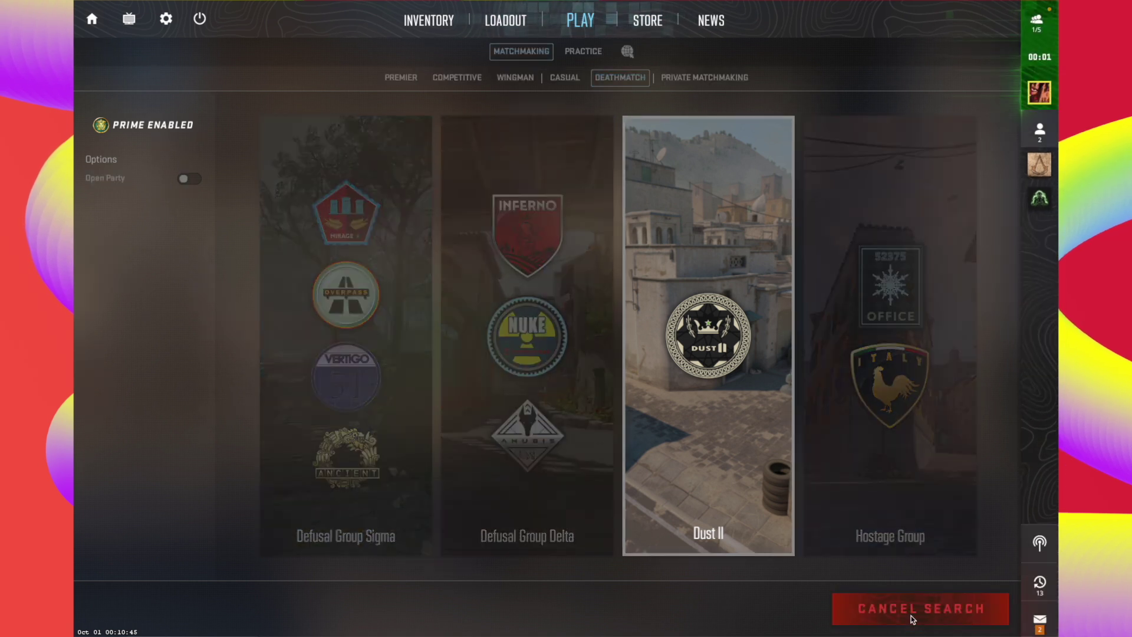
key("XF86AudioRaiseVolume")
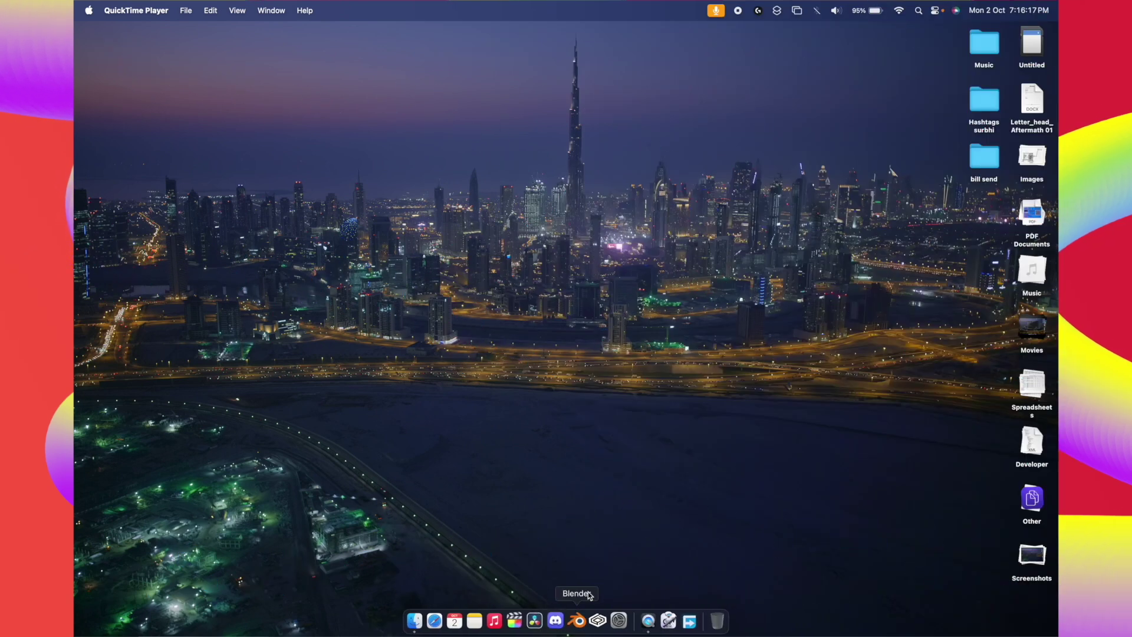
Reopen CrossOver from the Dock
left_click(597, 620)
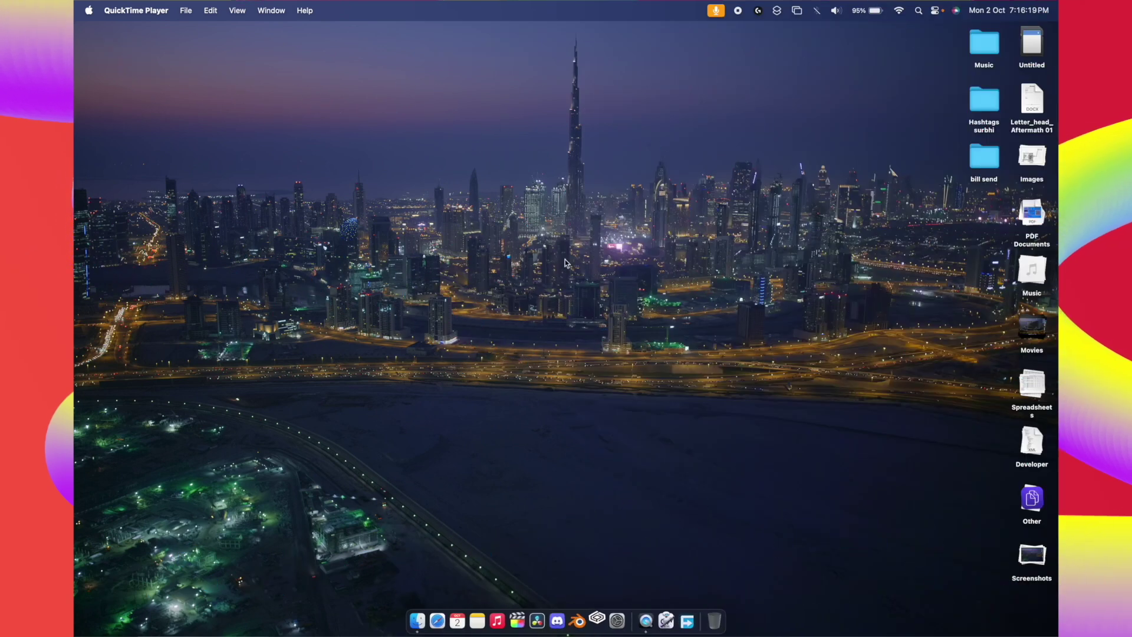